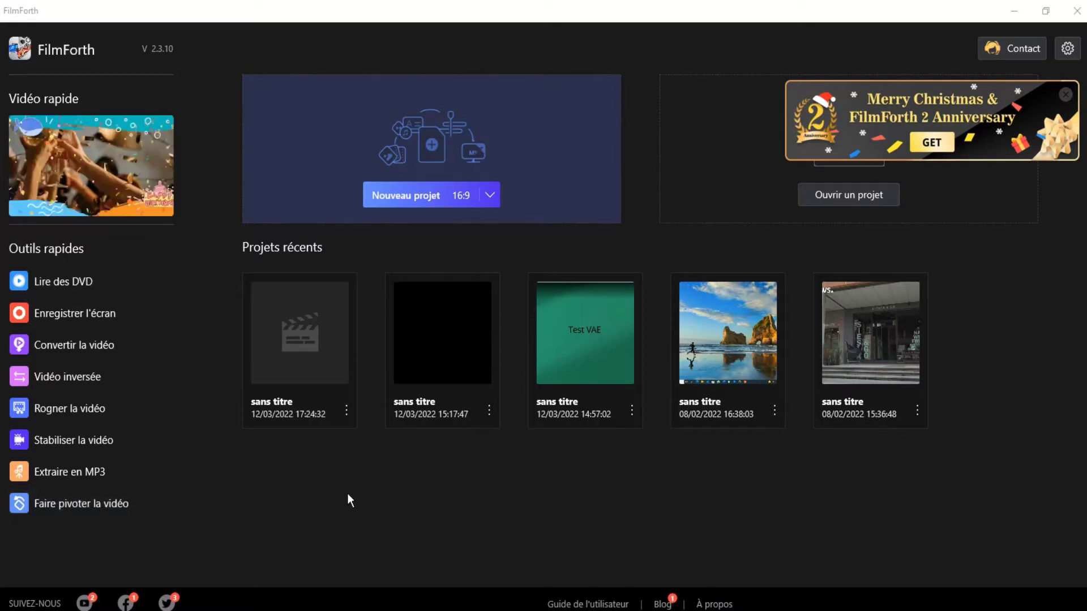
# View the quick video-cropping tool and the Joyeux Noël template preview, cancelling both
pyautogui.click(118, 404)
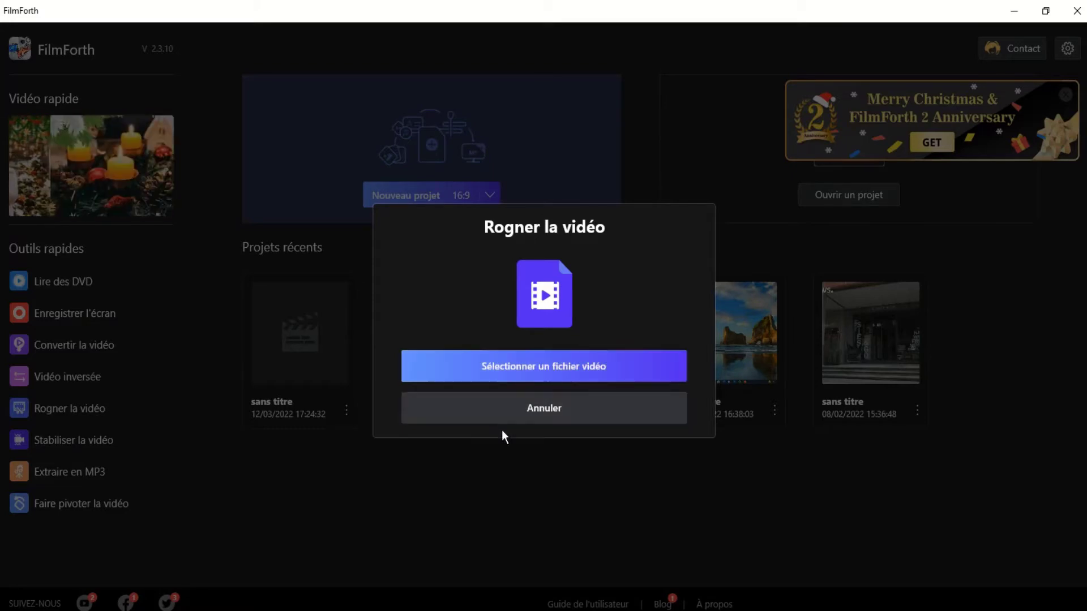
pyautogui.click(586, 407)
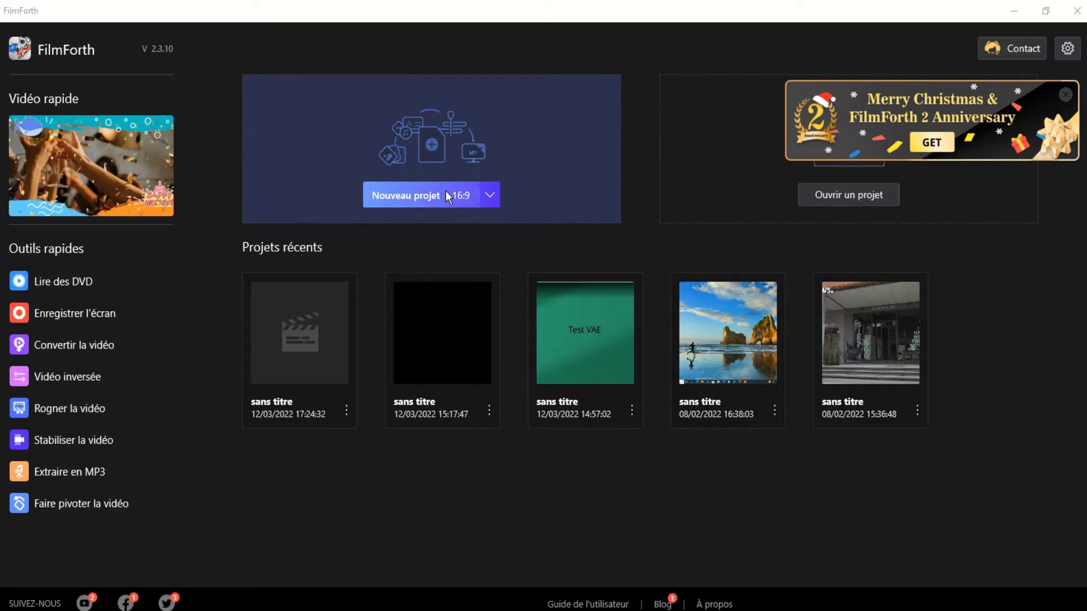
pyautogui.moveTo(55, 170)
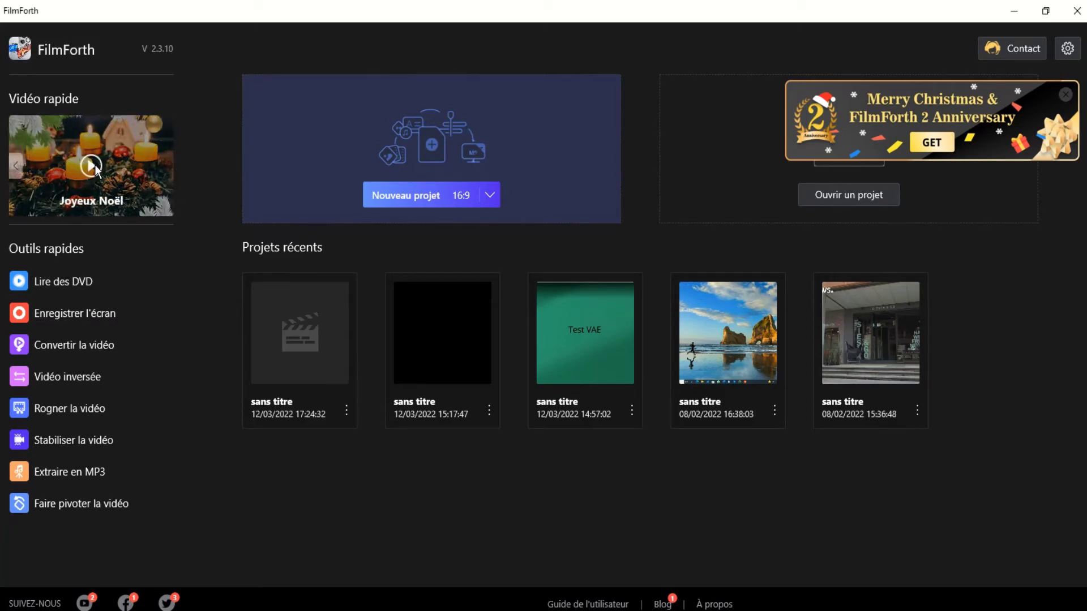
pyautogui.click(92, 167)
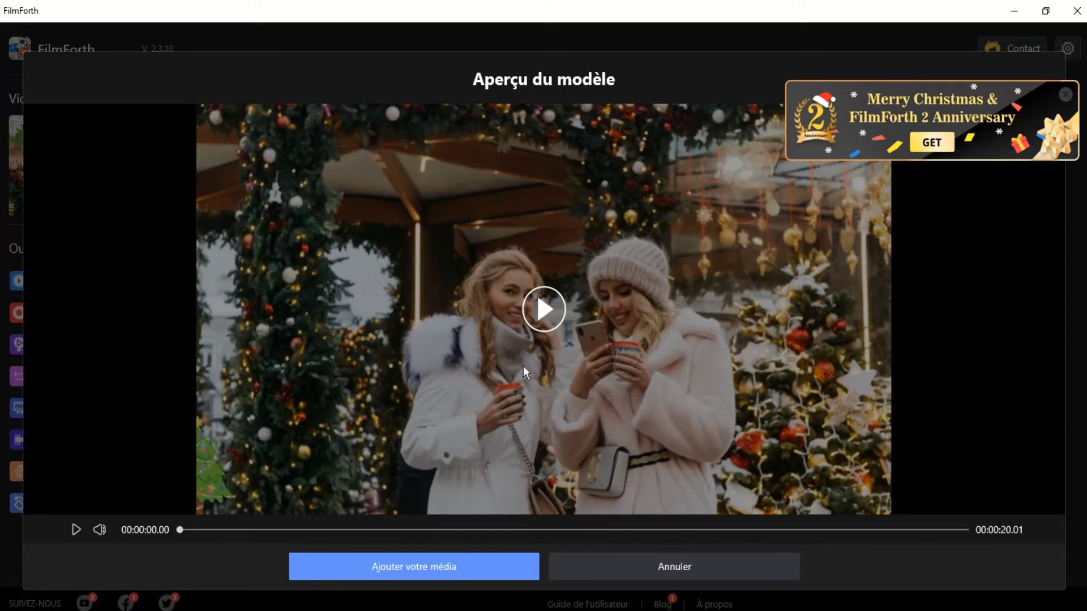
pyautogui.click(657, 568)
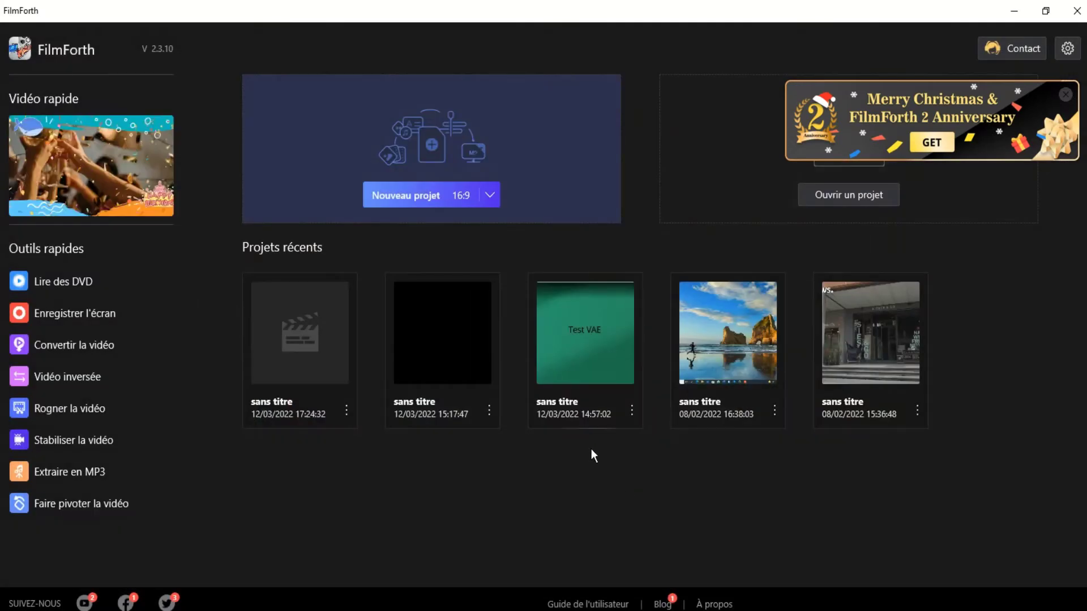
# Create a new project in the YouTube 16:9 format and add the Earth video clip, with the playhead at the start
pyautogui.click(489, 198)
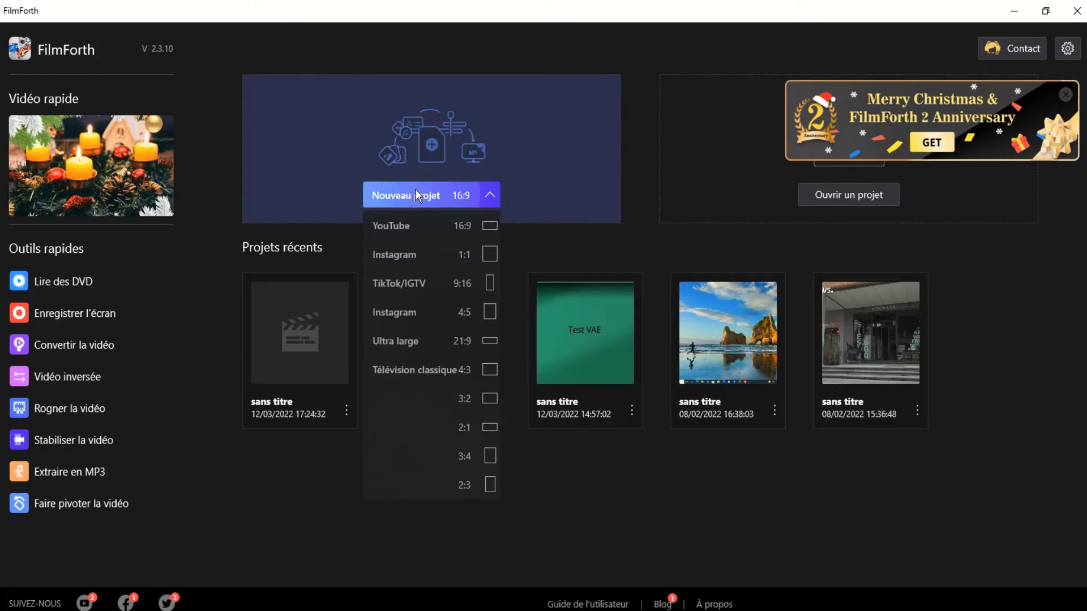
pyautogui.click(428, 226)
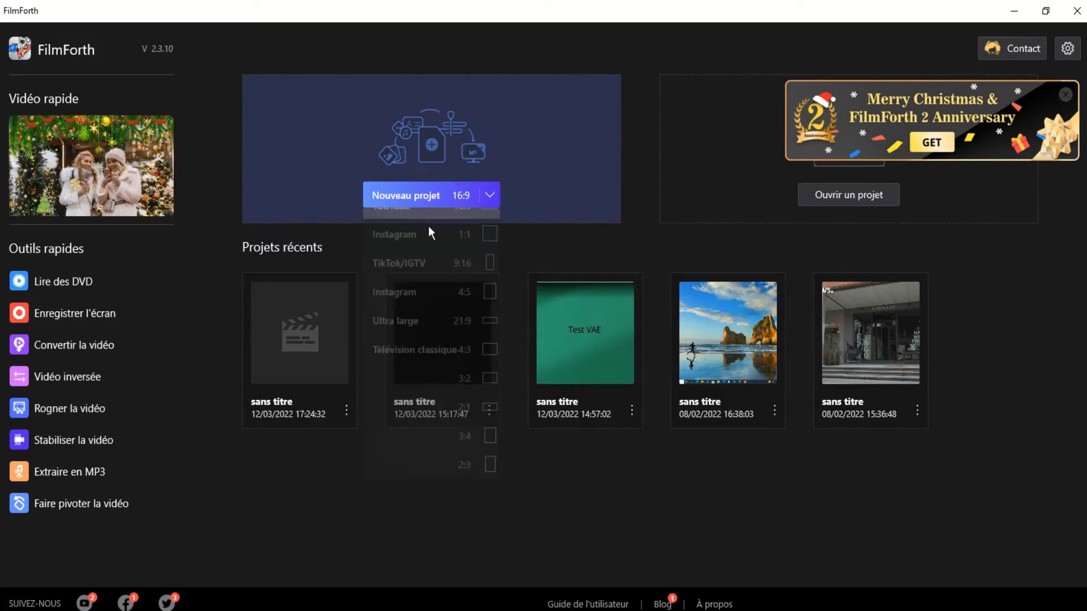
pyautogui.click(423, 194)
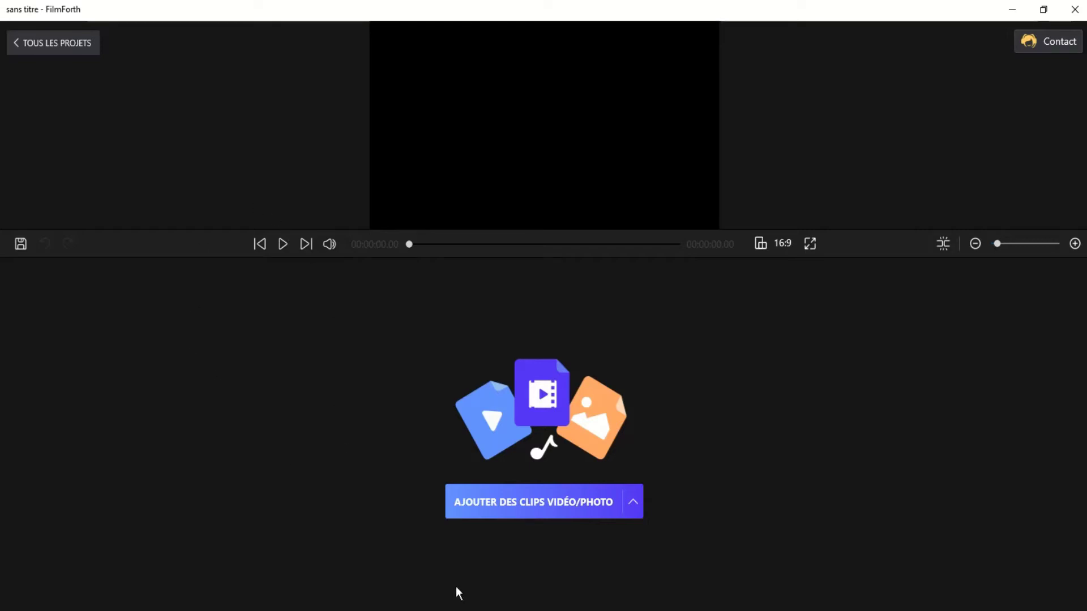
pyautogui.click(532, 504)
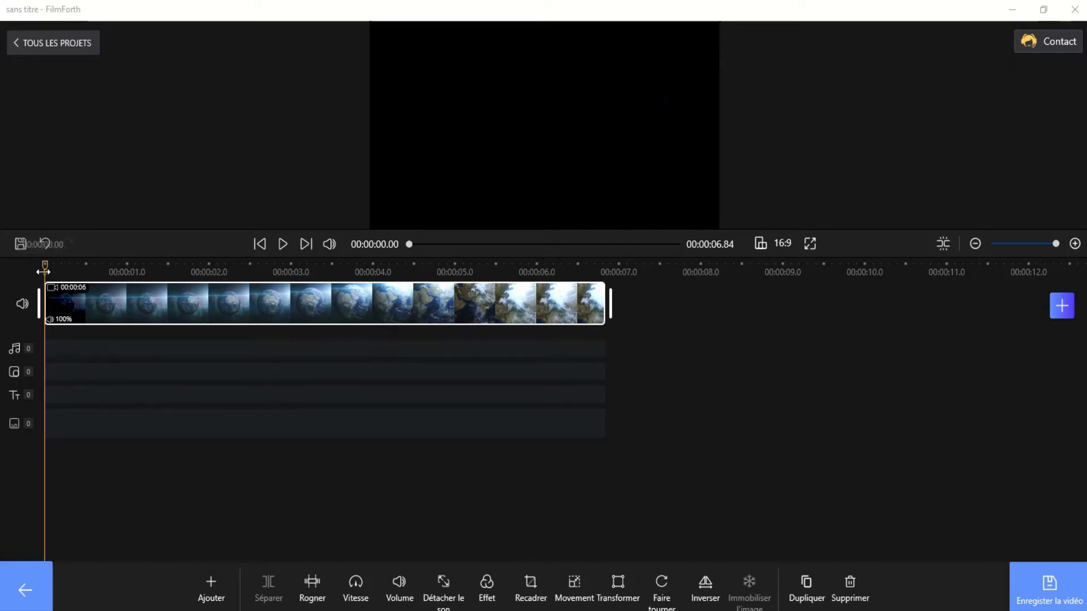
pyautogui.moveTo(44, 272)
pyautogui.mouseDown()
pyautogui.moveTo(631, 264)
pyautogui.moveTo(33, 275)
pyautogui.mouseUp()
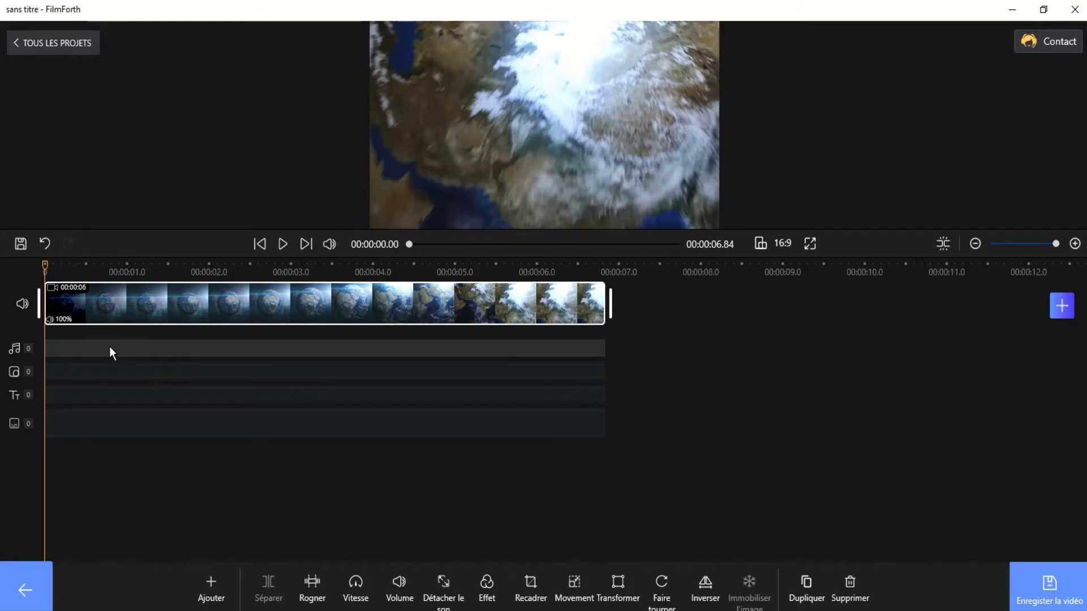
# Add the audio file "essai enreg tuto filmforth" from the TUTO FIM FORTH folder to the audio track
pyautogui.click(18, 350)
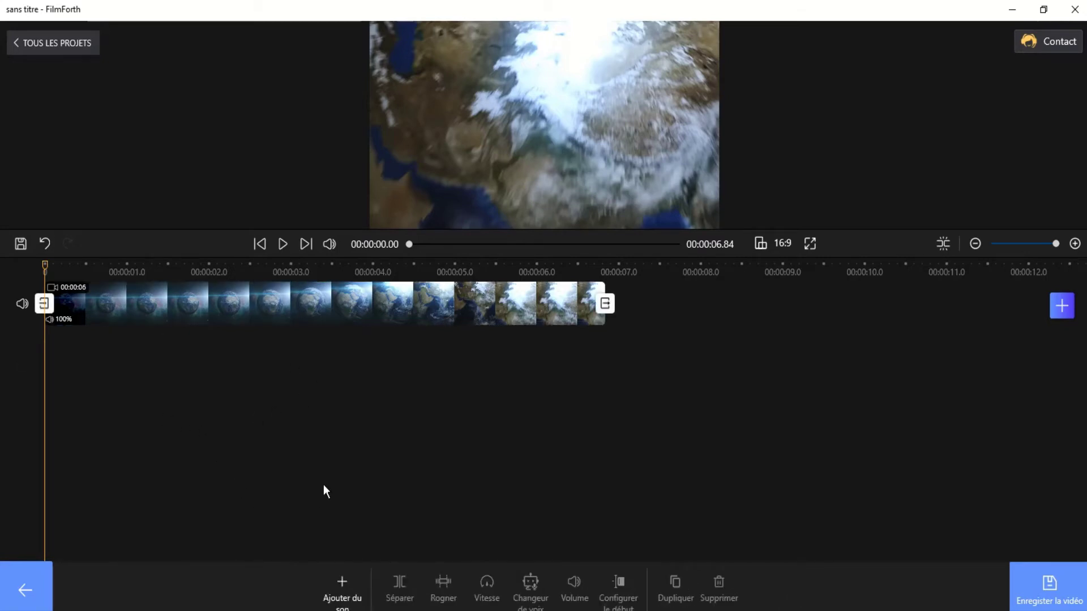
pyautogui.click(342, 585)
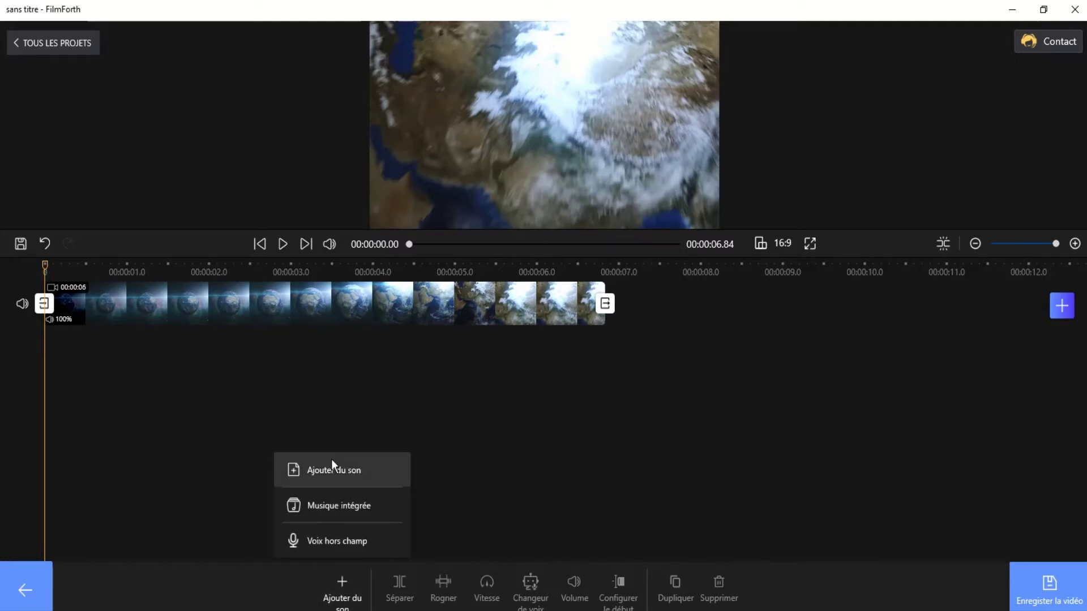
pyautogui.click(330, 480)
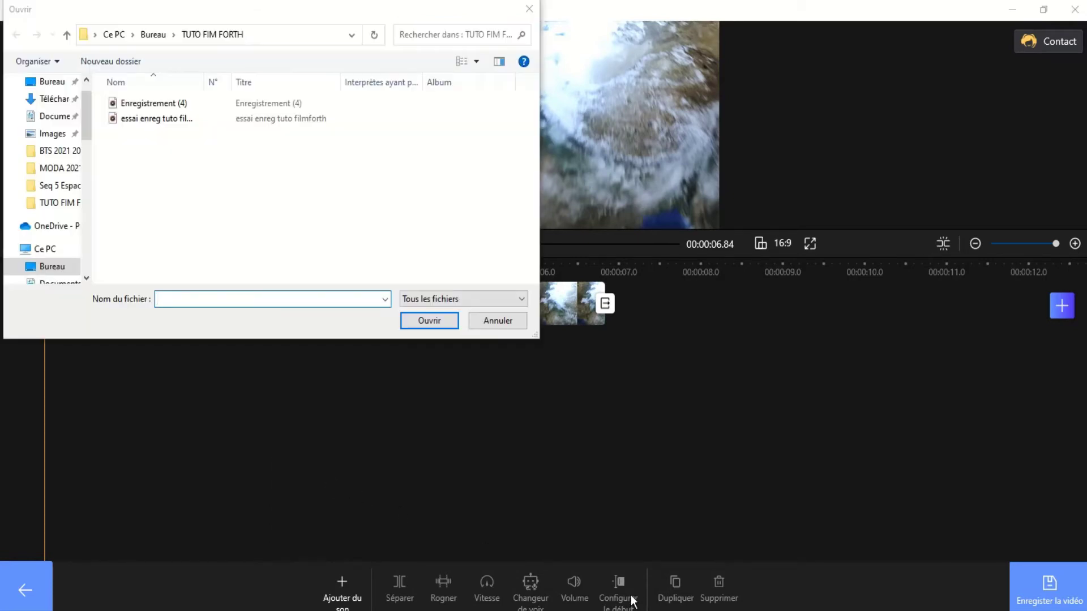
pyautogui.doubleClick(157, 119)
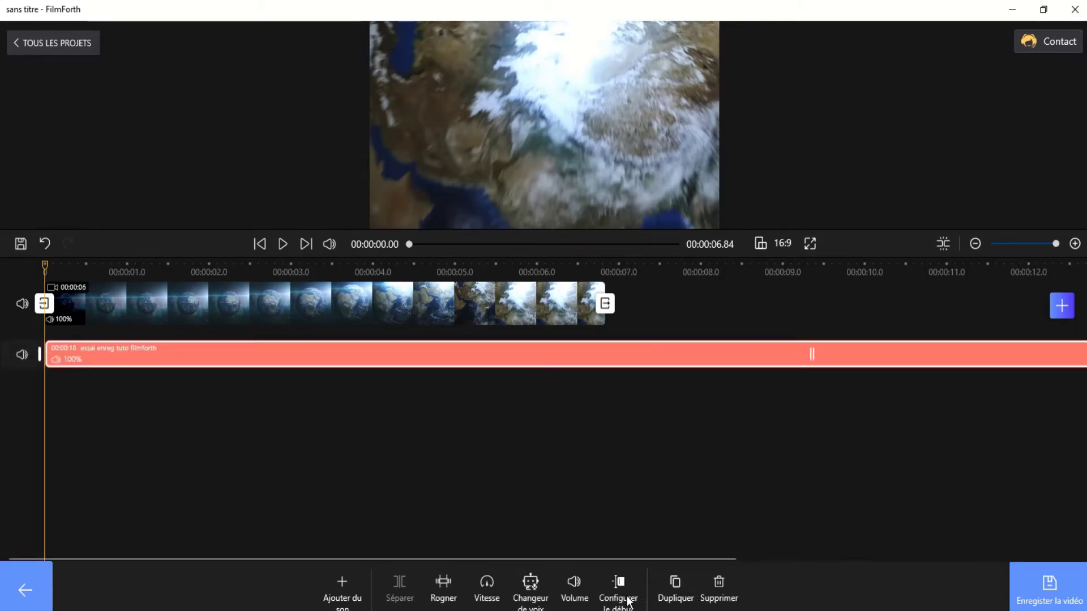
pyautogui.hotkey('ctrl', 'z')
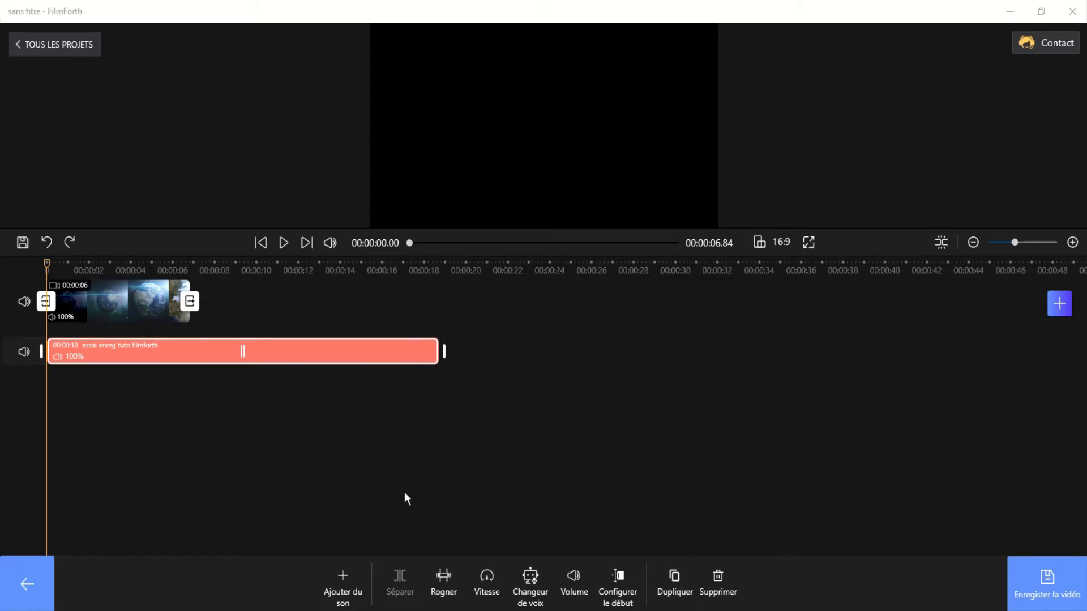
# Try trimming the start of the audio clip to 00:00:06.8 and restore its full length
pyautogui.click(446, 575)
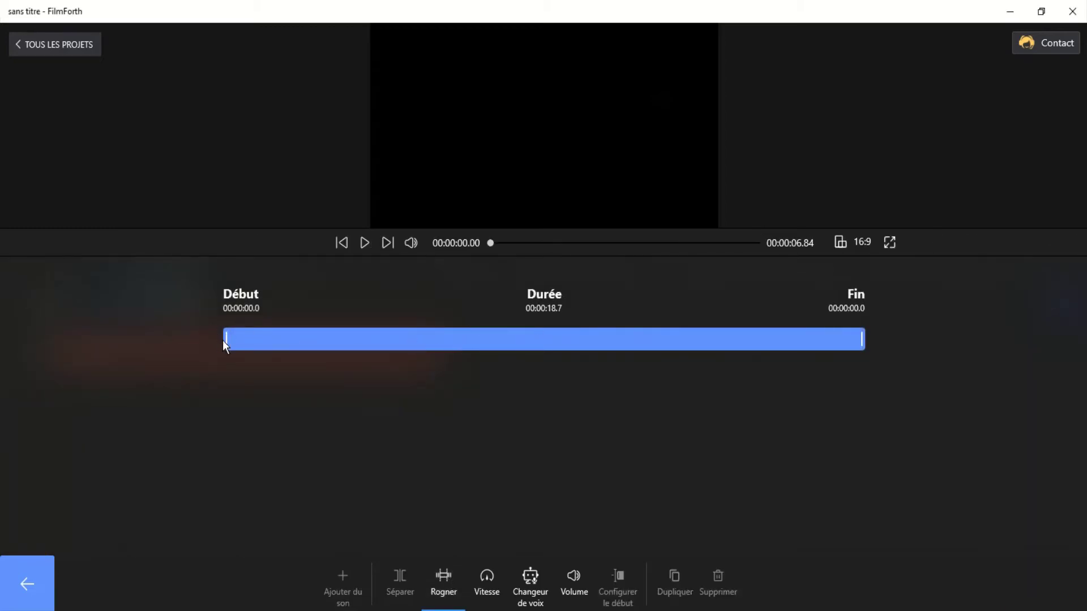
pyautogui.moveTo(226, 343); pyautogui.dragTo(459, 342)
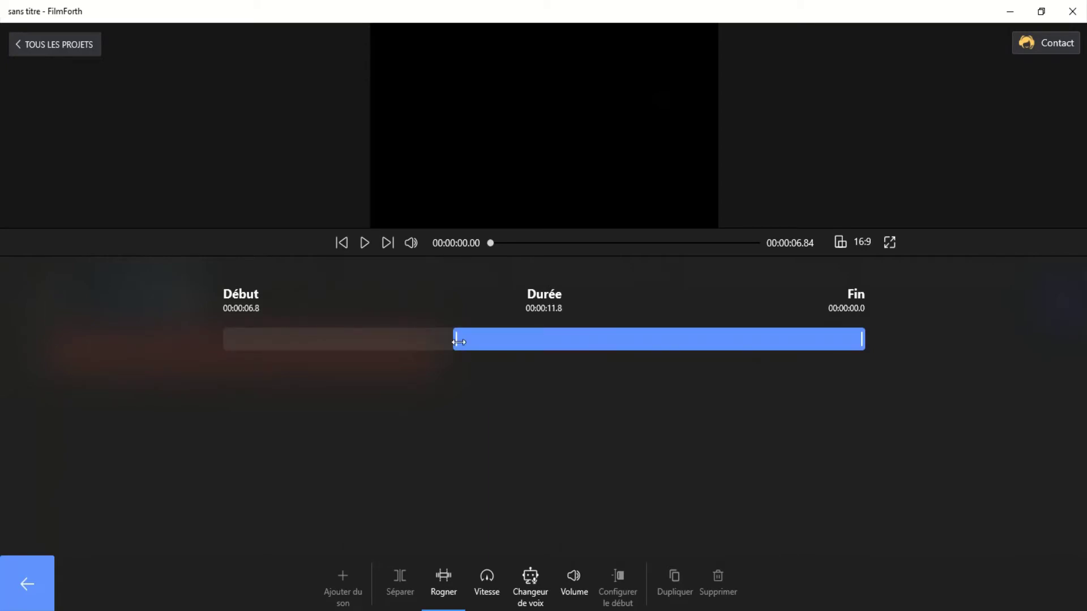
pyautogui.moveTo(459, 342); pyautogui.dragTo(208, 346)
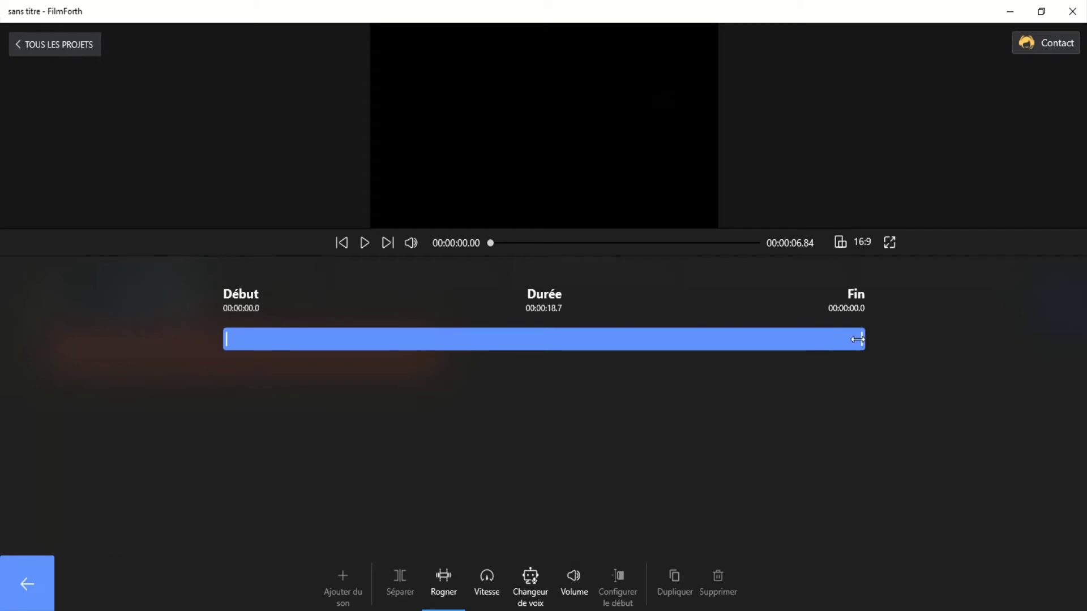
pyautogui.moveTo(860, 340)
pyautogui.mouseDown()
pyautogui.moveTo(694, 349)
pyautogui.moveTo(876, 347)
pyautogui.mouseUp()
pyautogui.click(27, 585)
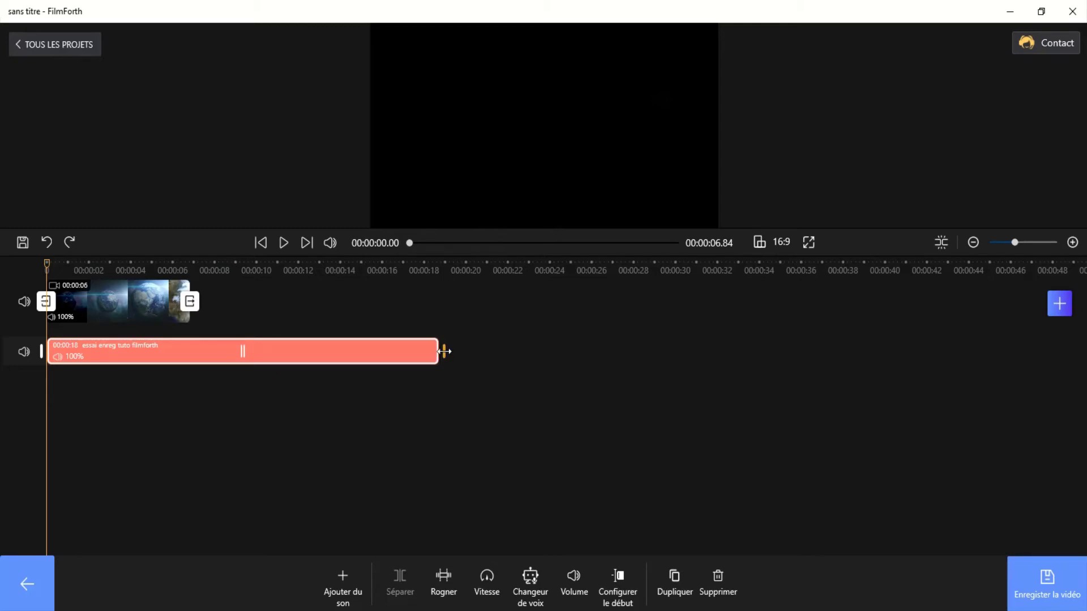
# Shorten the audio clip on the timeline so it ends with the Earth video, and play back the result
pyautogui.moveTo(444, 351); pyautogui.dragTo(189, 266)
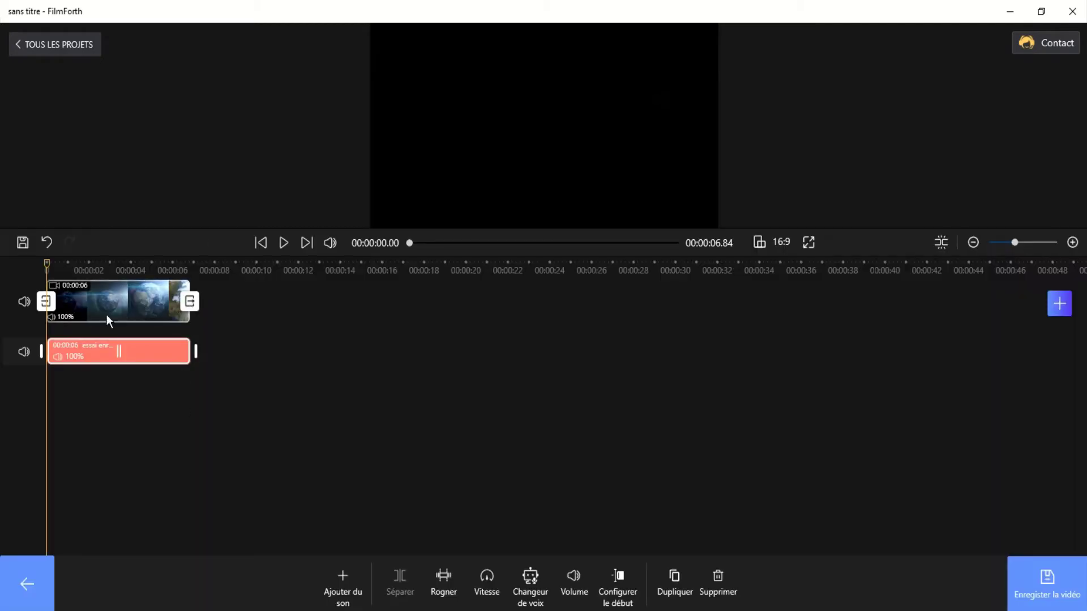
pyautogui.click(284, 246)
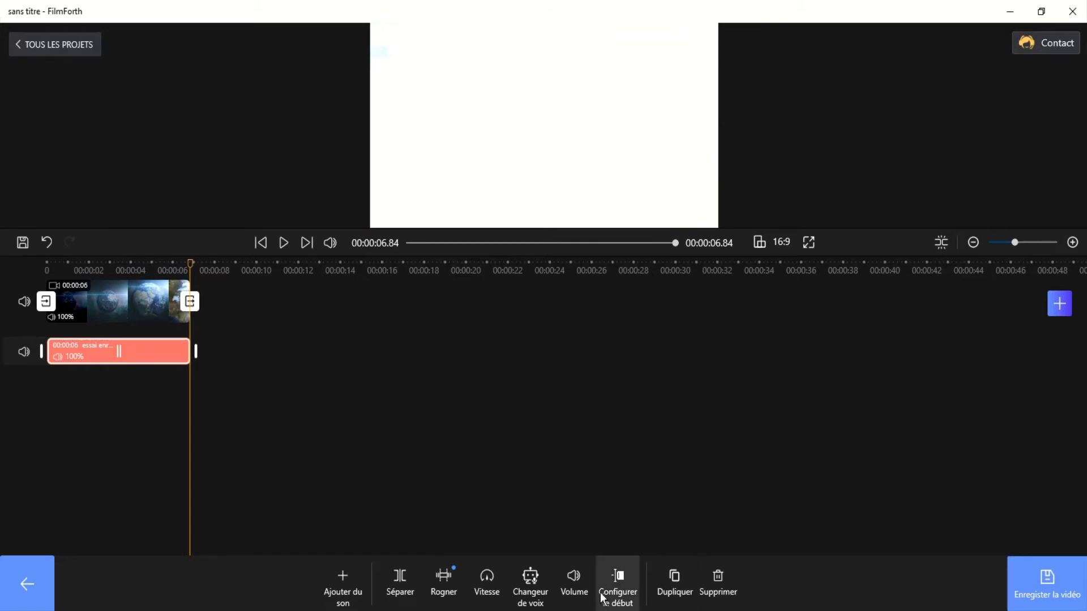
pyautogui.click(618, 595)
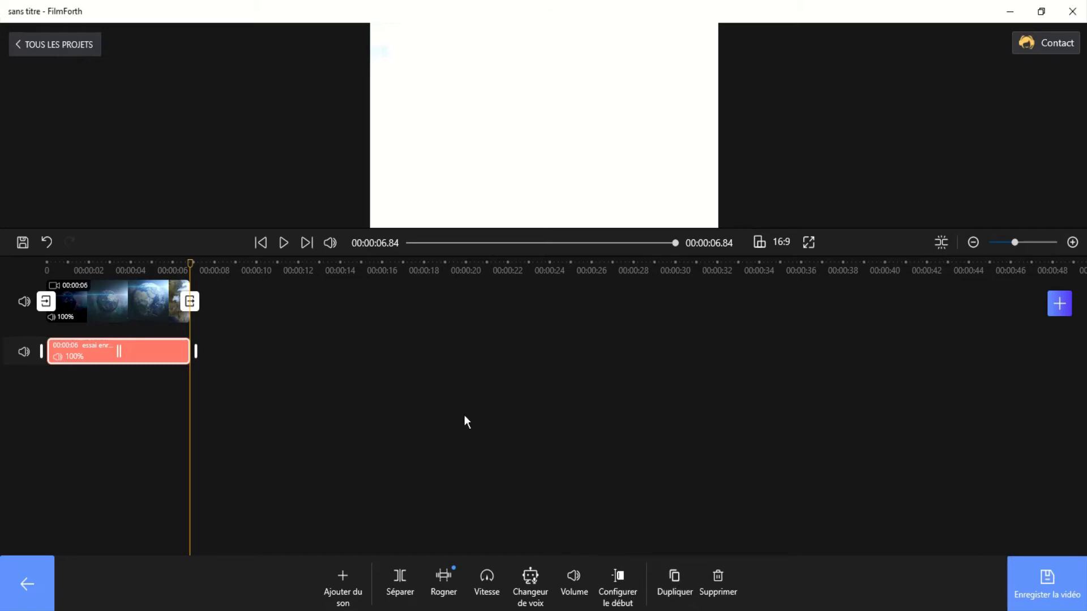
# View the trim settings of the Earth video clip and return to the timeline
pyautogui.click(145, 296)
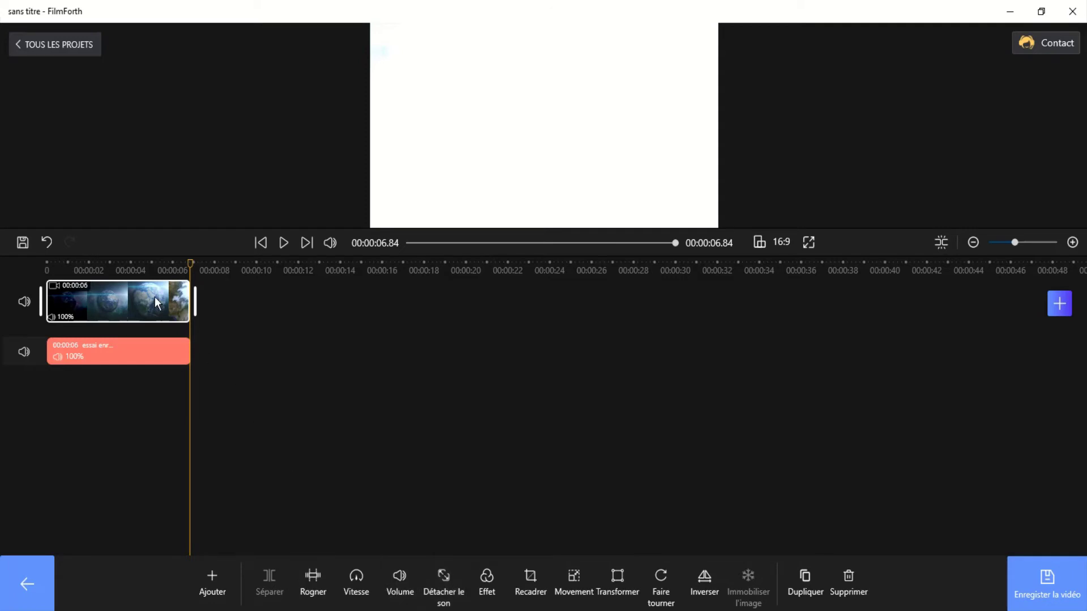
pyautogui.click(323, 601)
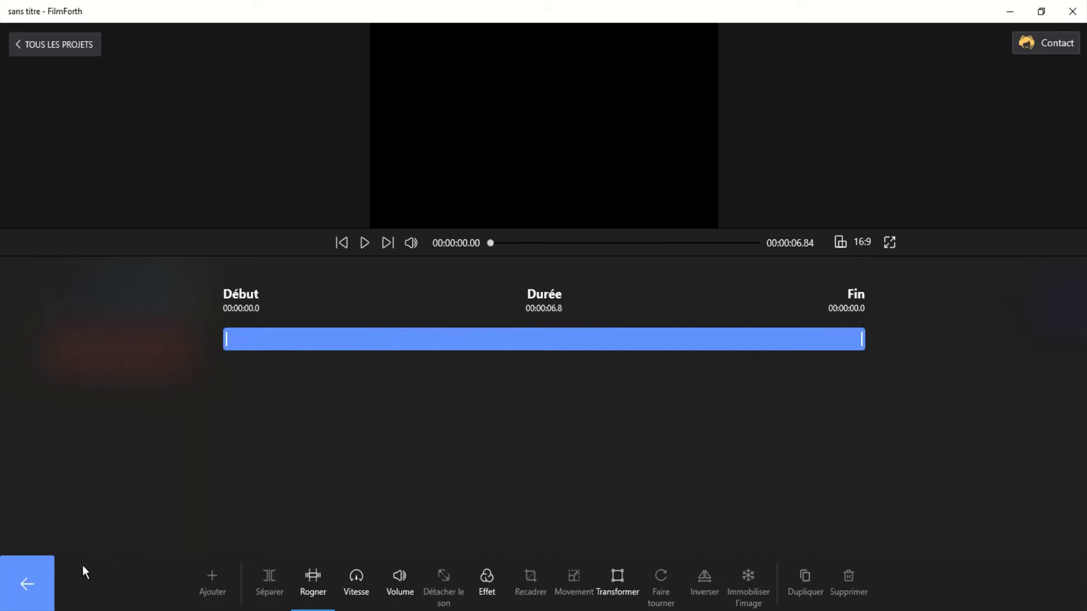
pyautogui.click(35, 589)
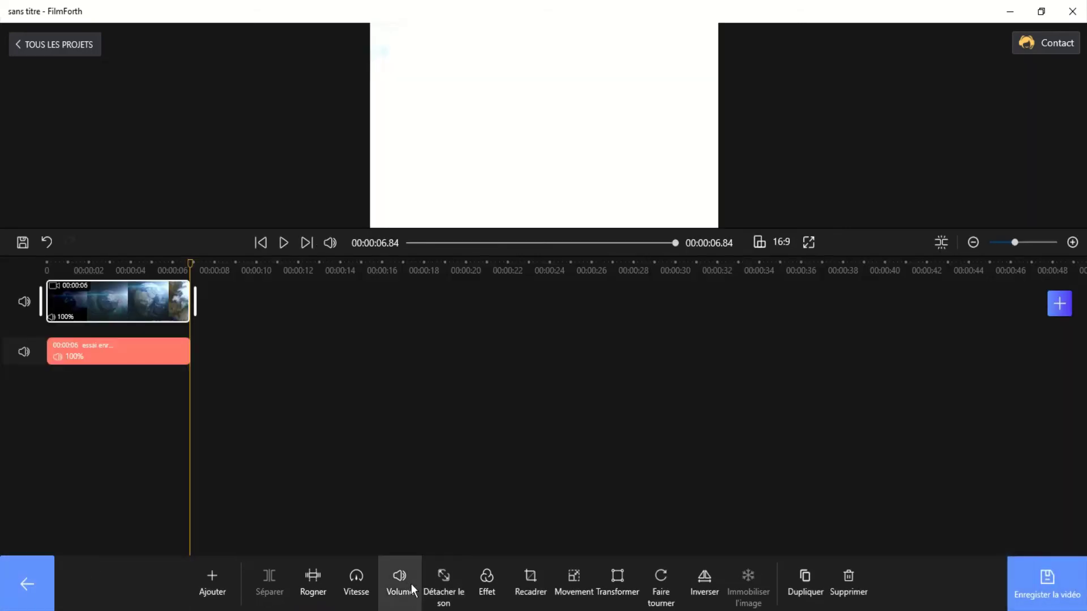
# Try cropping the Earth video clip to a frame of about 998 × 561 around the globe in the original ratio, and cancel the crop
pyautogui.click(531, 589)
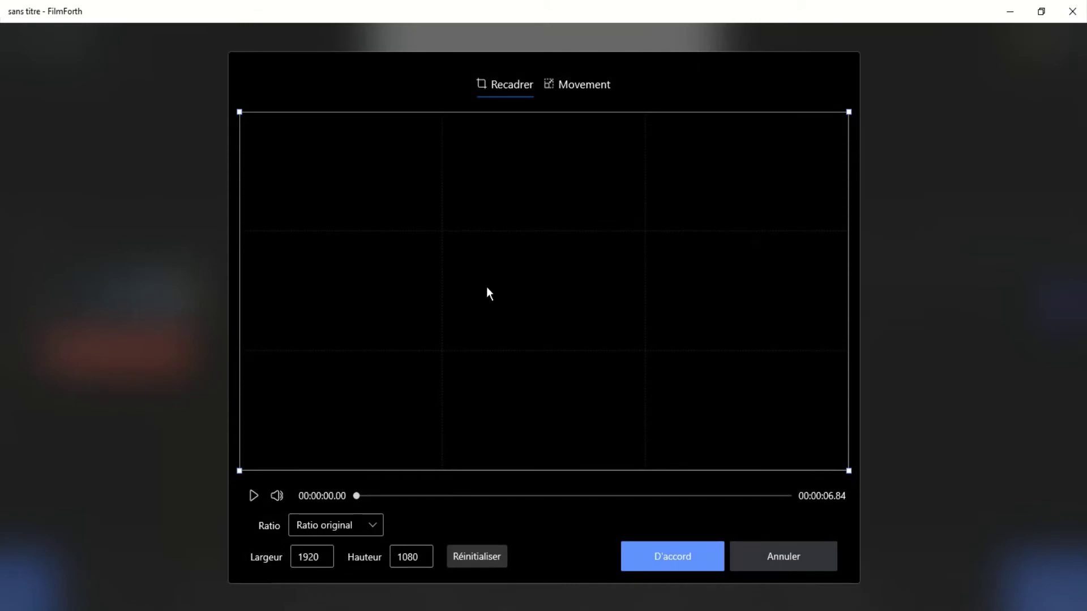
pyautogui.click(254, 495)
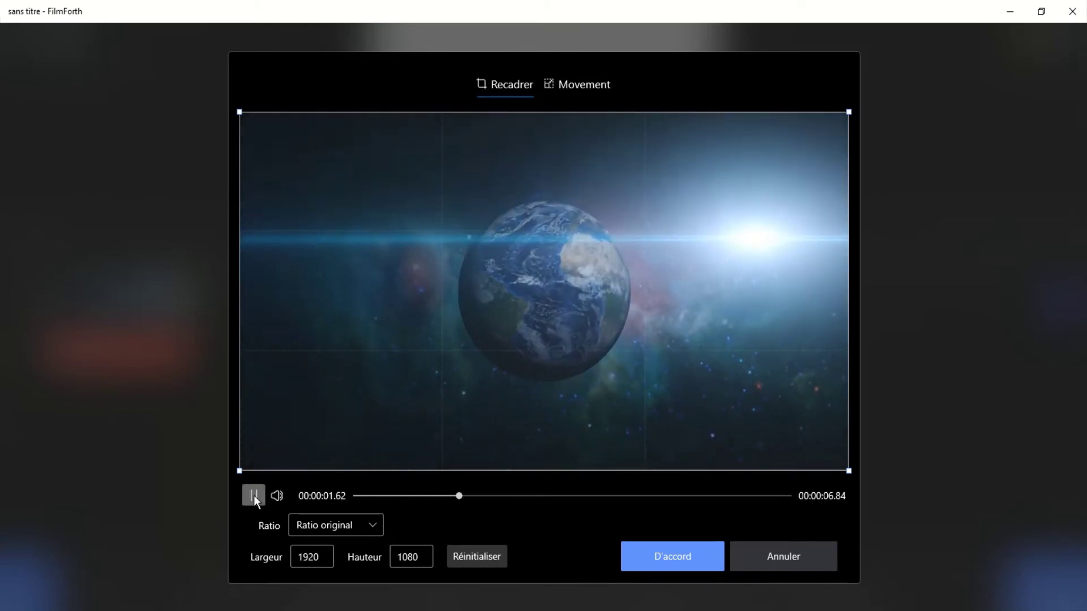
pyautogui.click(253, 496)
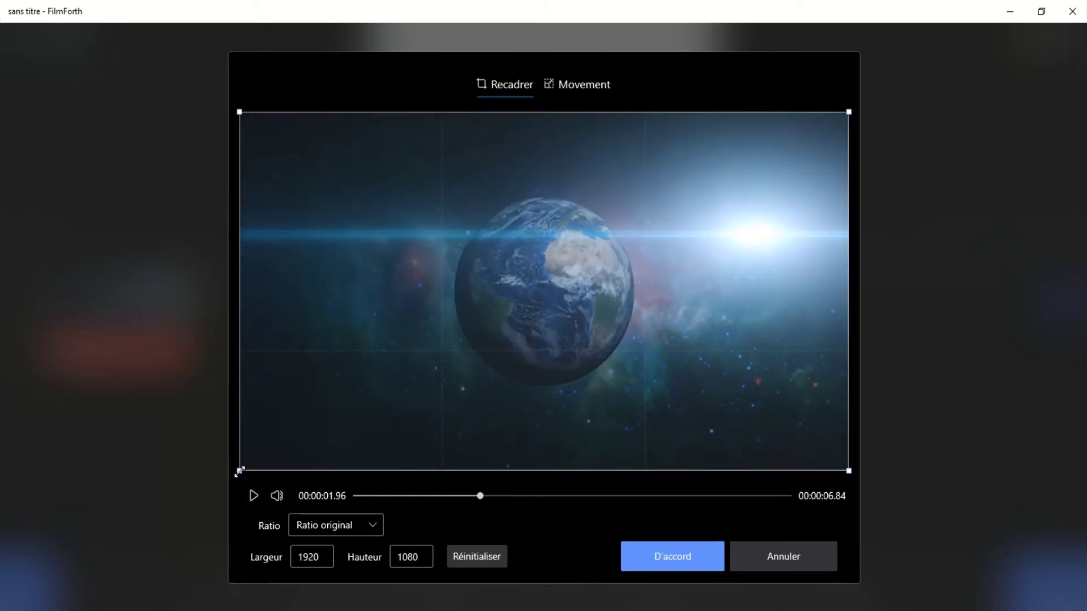
pyautogui.moveTo(242, 470); pyautogui.dragTo(439, 478)
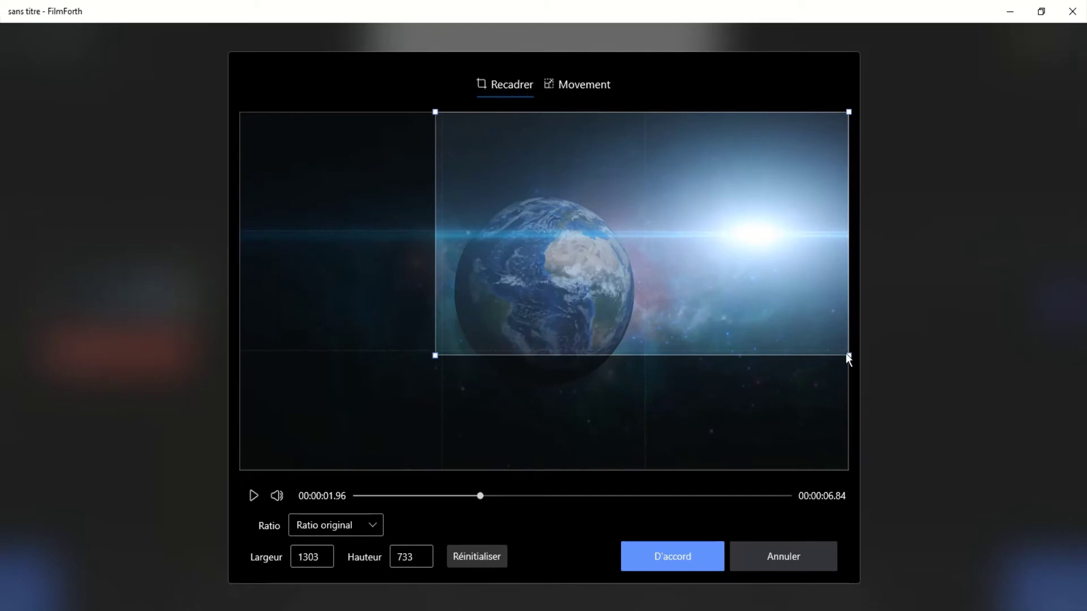
pyautogui.moveTo(847, 353); pyautogui.dragTo(816, 351)
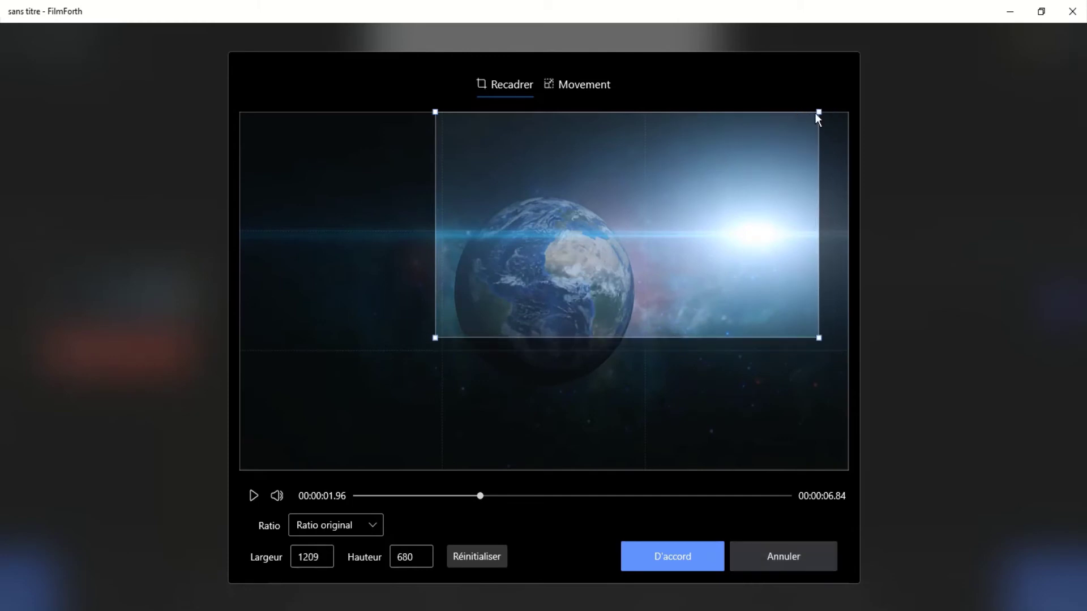
pyautogui.moveTo(818, 113); pyautogui.dragTo(652, 237)
pyautogui.moveTo(529, 272)
pyautogui.mouseDown()
pyautogui.moveTo(543, 322)
pyautogui.moveTo(525, 293)
pyautogui.mouseUp()
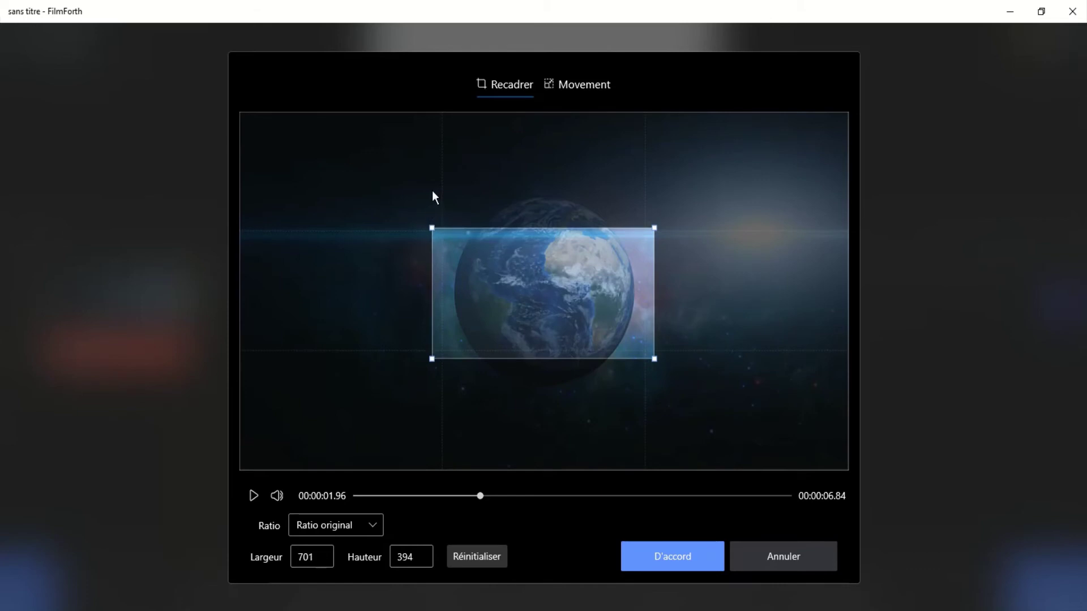
pyautogui.moveTo(431, 227); pyautogui.dragTo(389, 242)
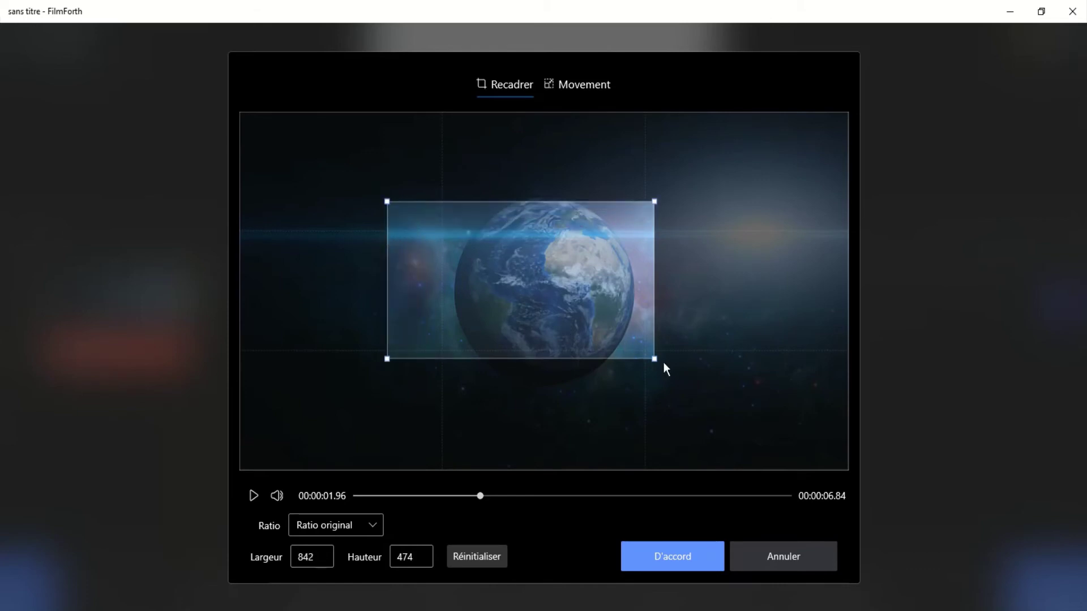
pyautogui.moveTo(654, 359); pyautogui.dragTo(705, 445)
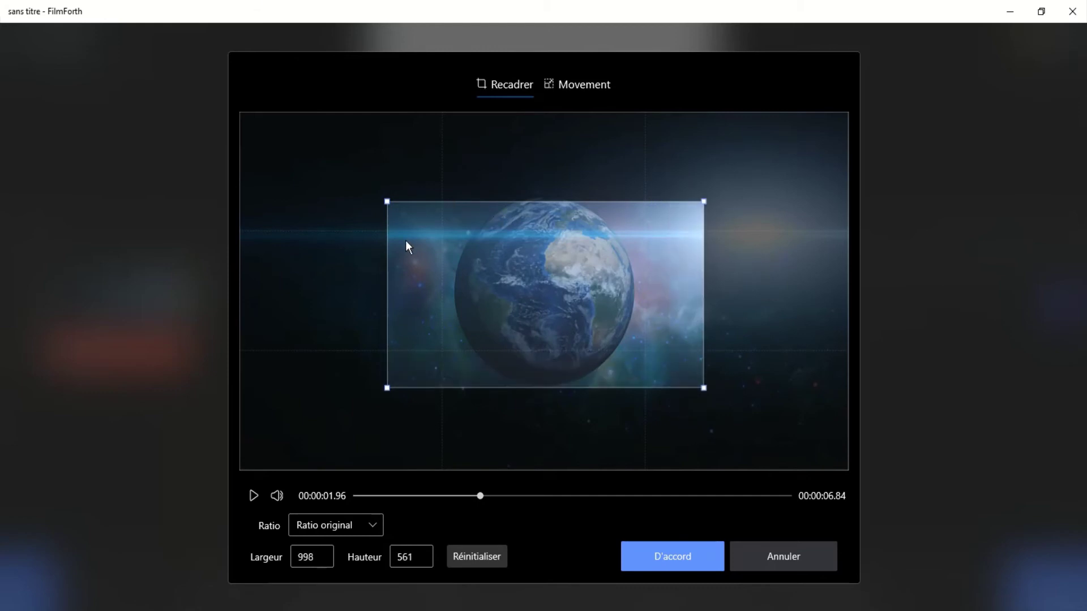
pyautogui.moveTo(472, 237); pyautogui.dragTo(486, 270)
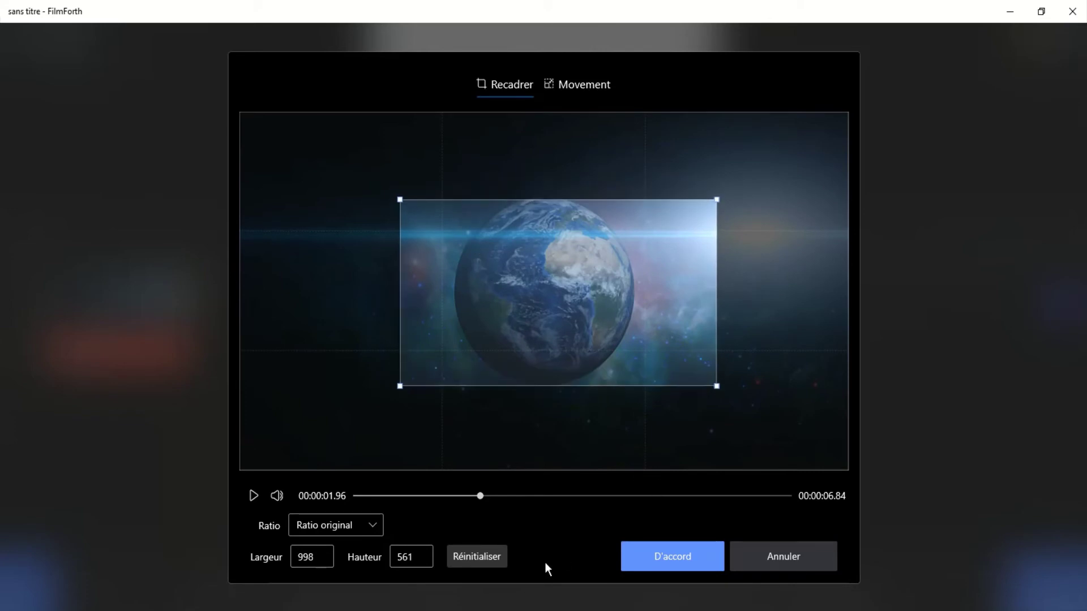
pyautogui.click(776, 563)
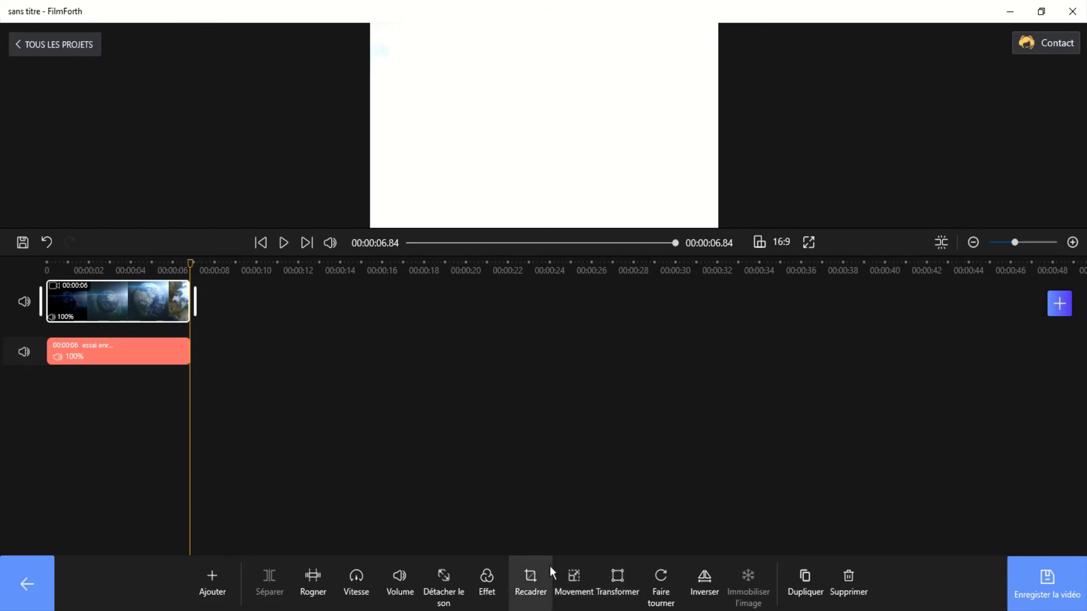
# Preview the effects on the Earth video clip, trying 1977, apply the Brannan effect, and return to the timeline
pyautogui.click(487, 580)
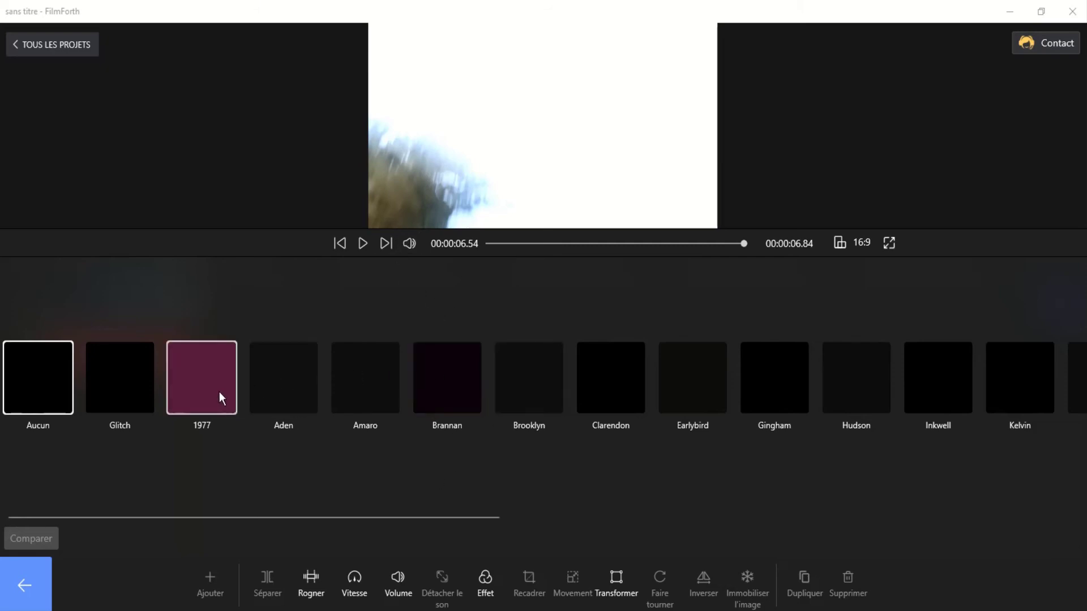
pyautogui.click(363, 242)
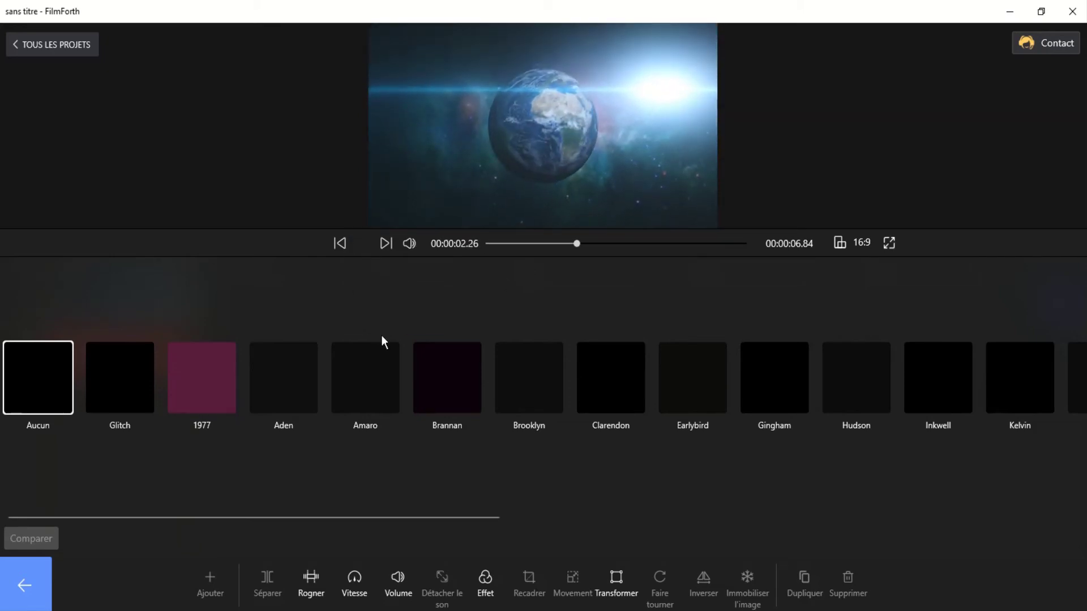
pyautogui.click(226, 378)
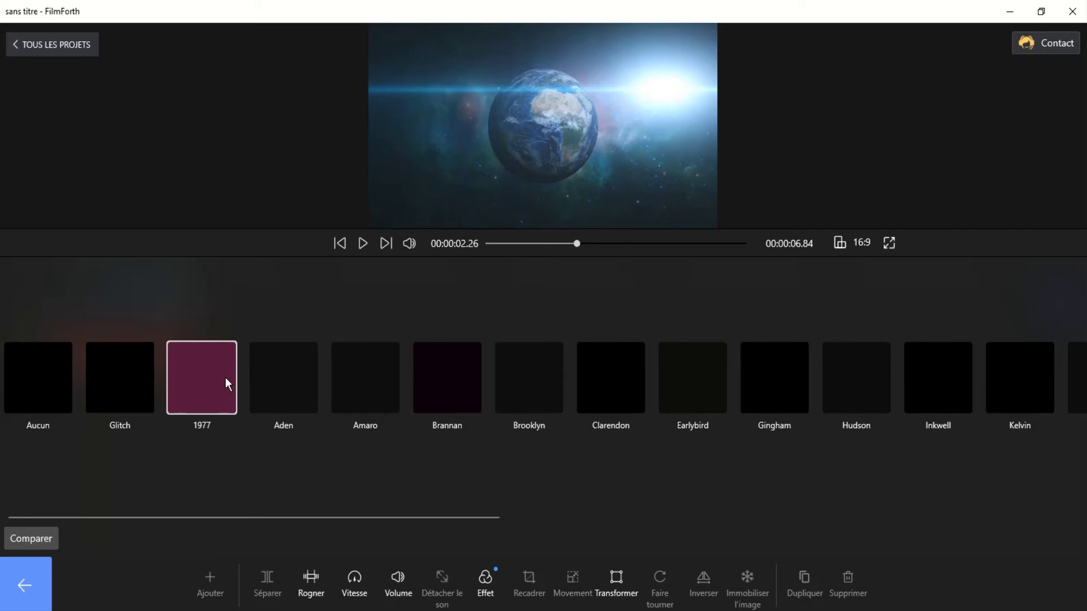
pyautogui.moveTo(609, 588)
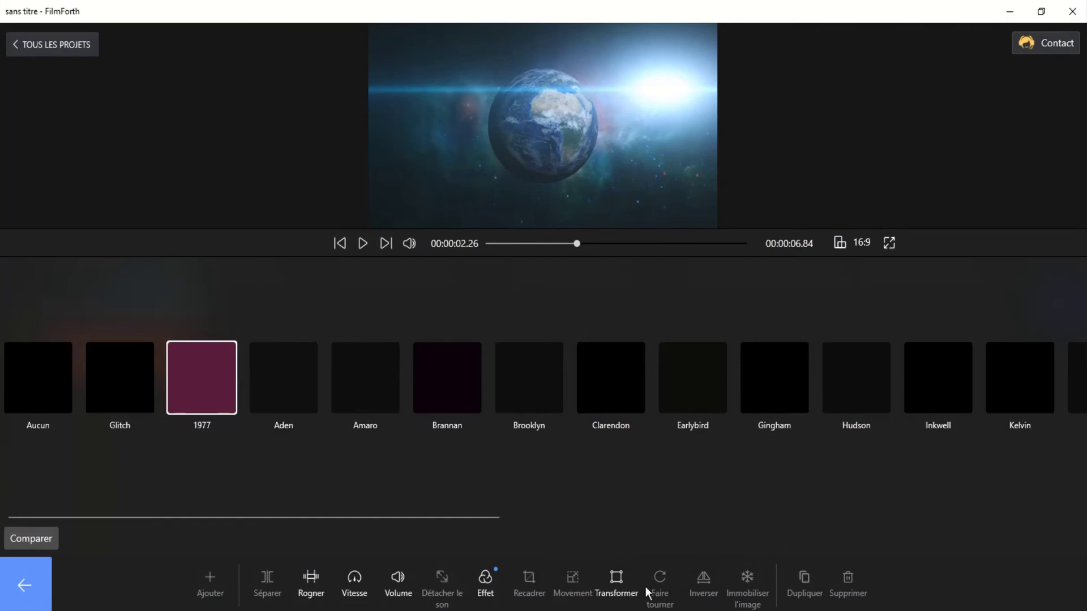
pyautogui.press('Right')
pyautogui.press('Right')
pyautogui.press('Right')
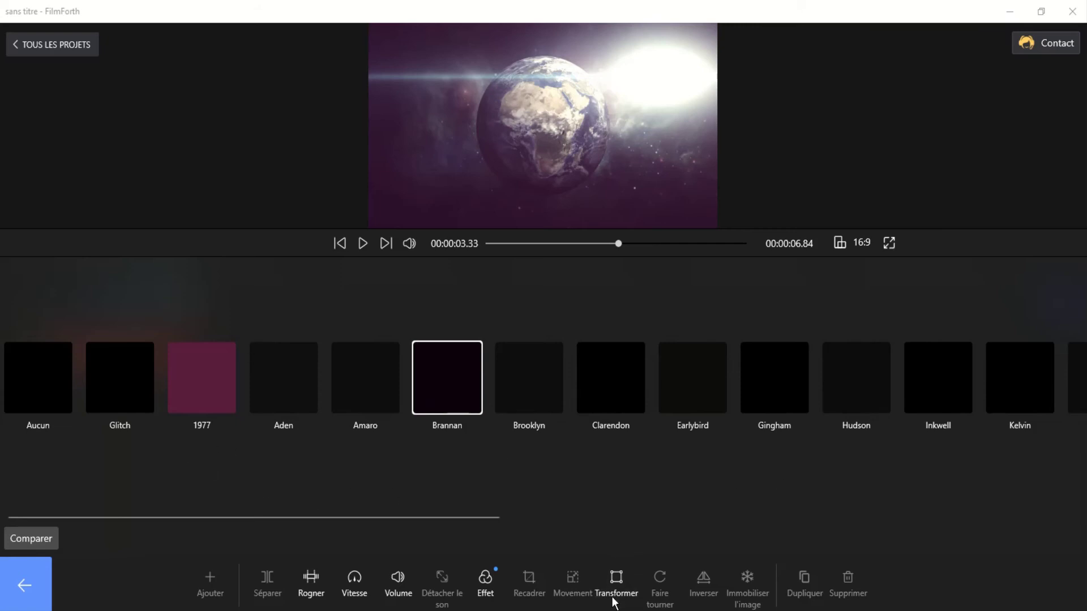
pyautogui.click(47, 575)
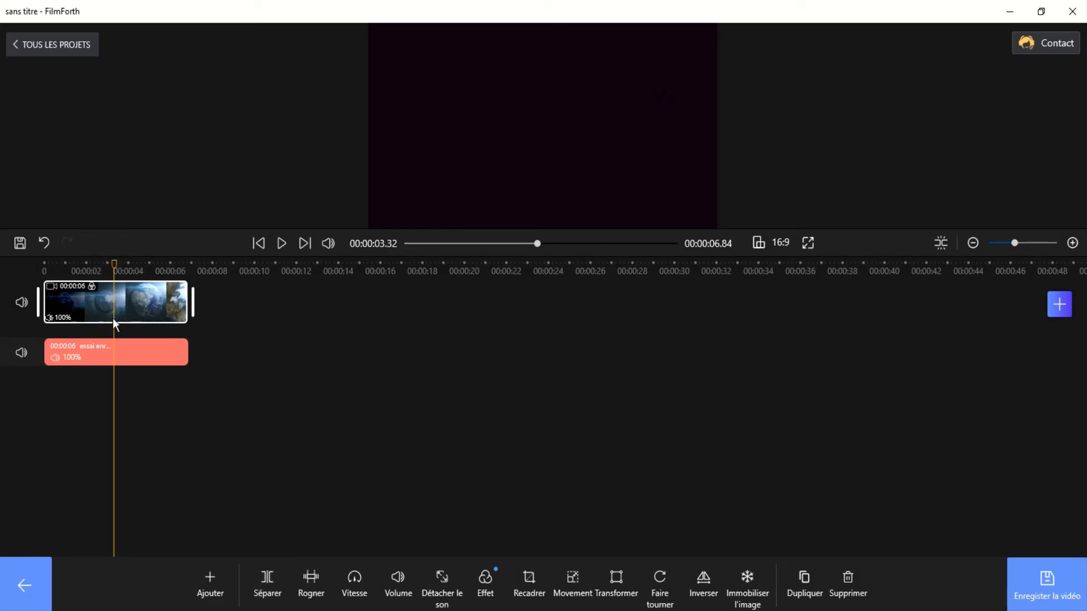
# Split the Earth video clip at 00:00:03.32 and play the video on to 00:00:06.08
pyautogui.click(280, 581)
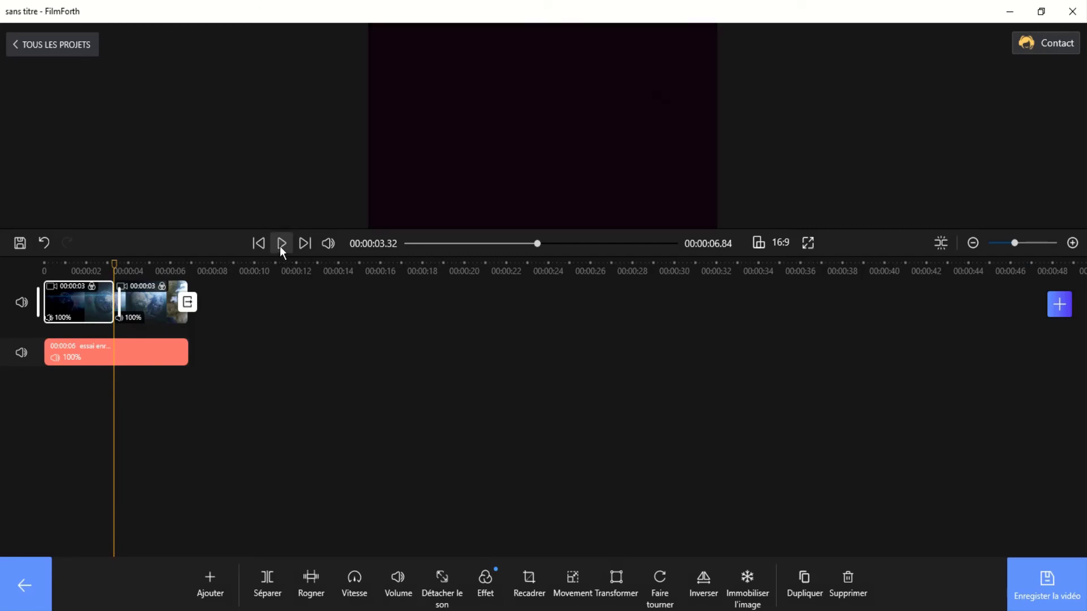
pyautogui.click(282, 244)
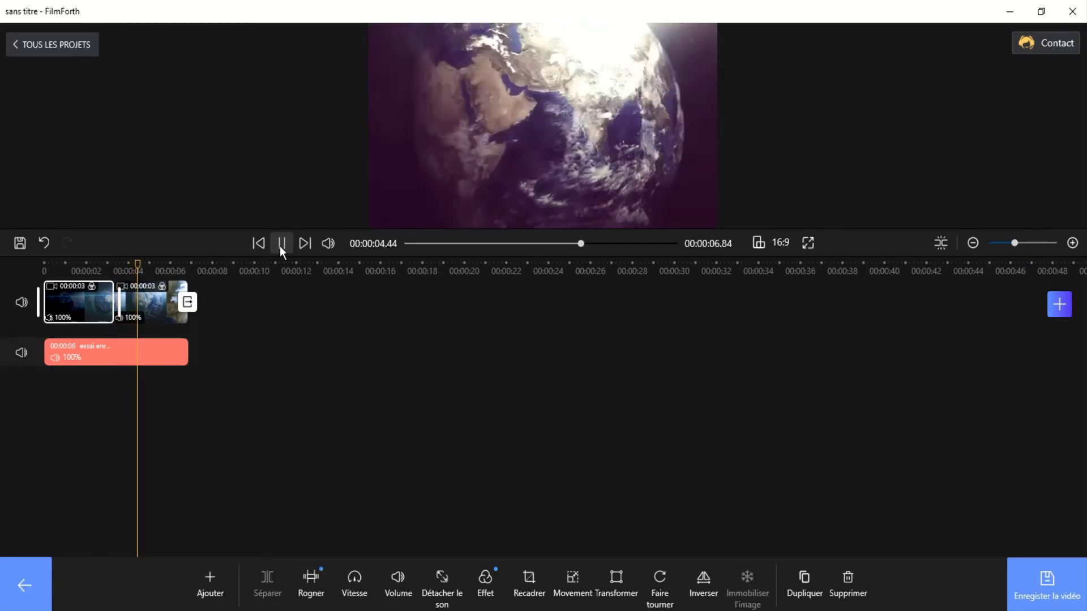
pyautogui.click(280, 244)
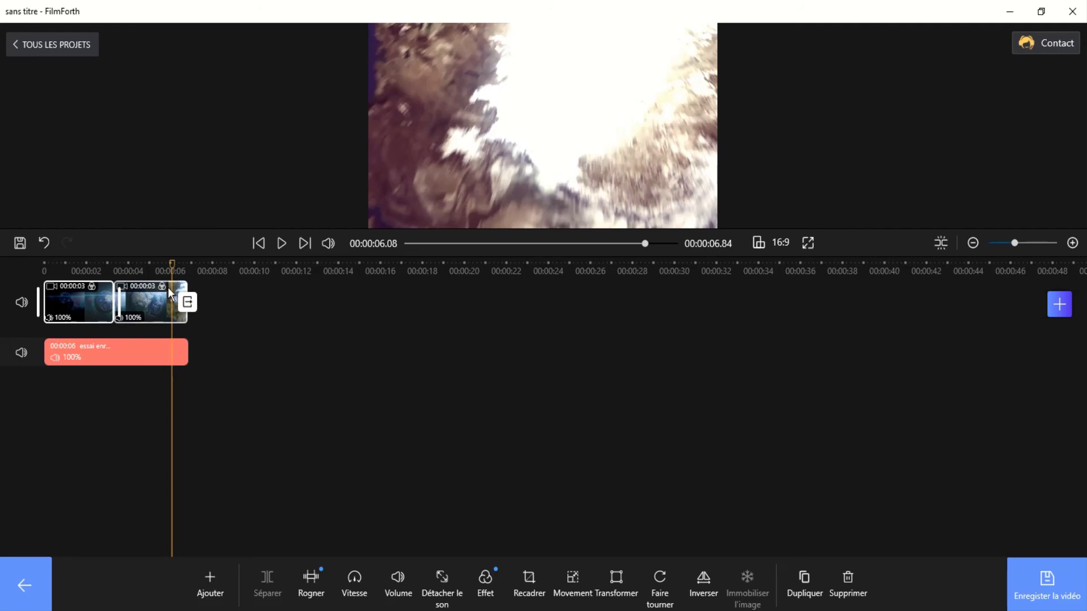
# Split the second part of the Earth clip at 00:00:06.08 and delete the middle piece
pyautogui.click(161, 311)
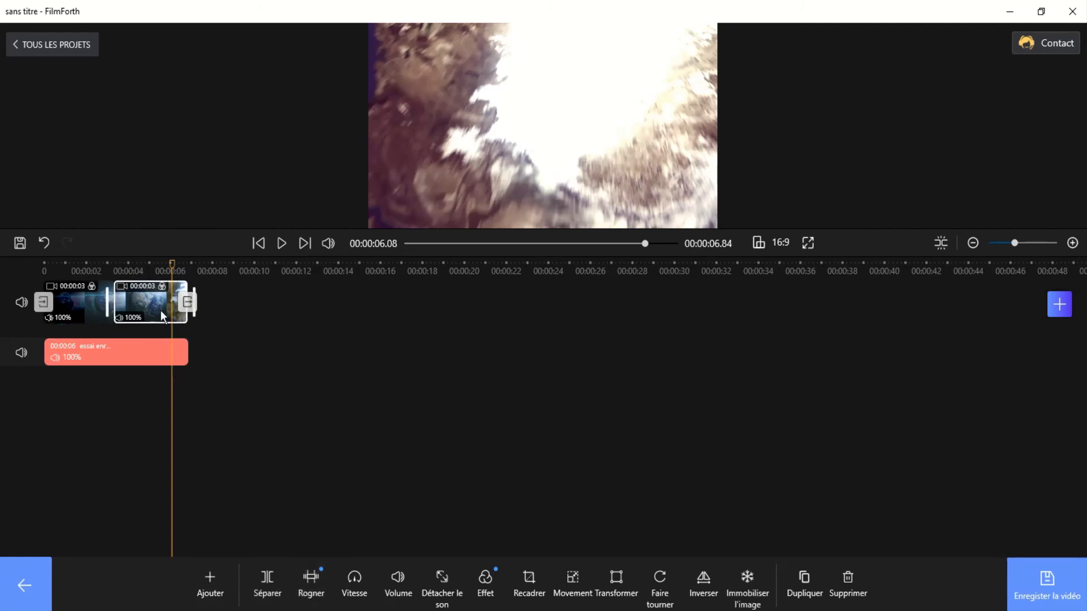
pyautogui.click(278, 581)
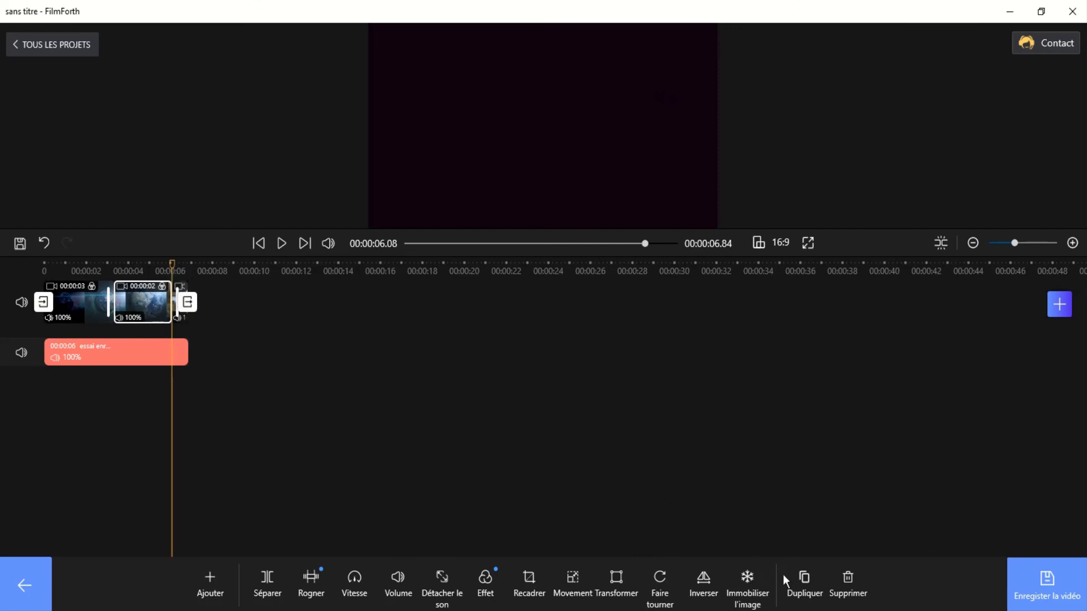
pyautogui.click(839, 582)
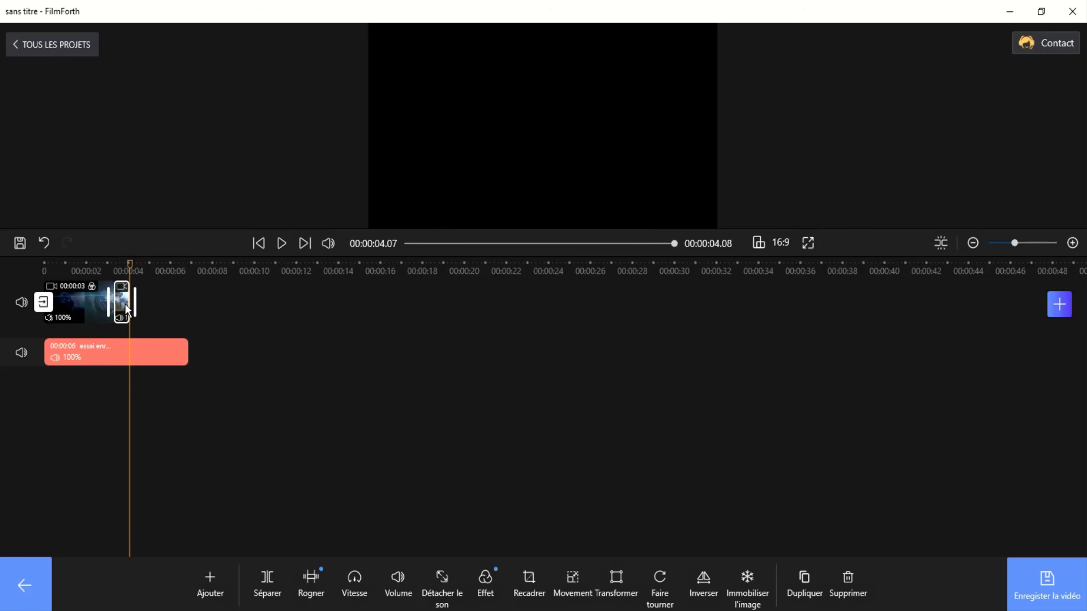
pyautogui.click(108, 360)
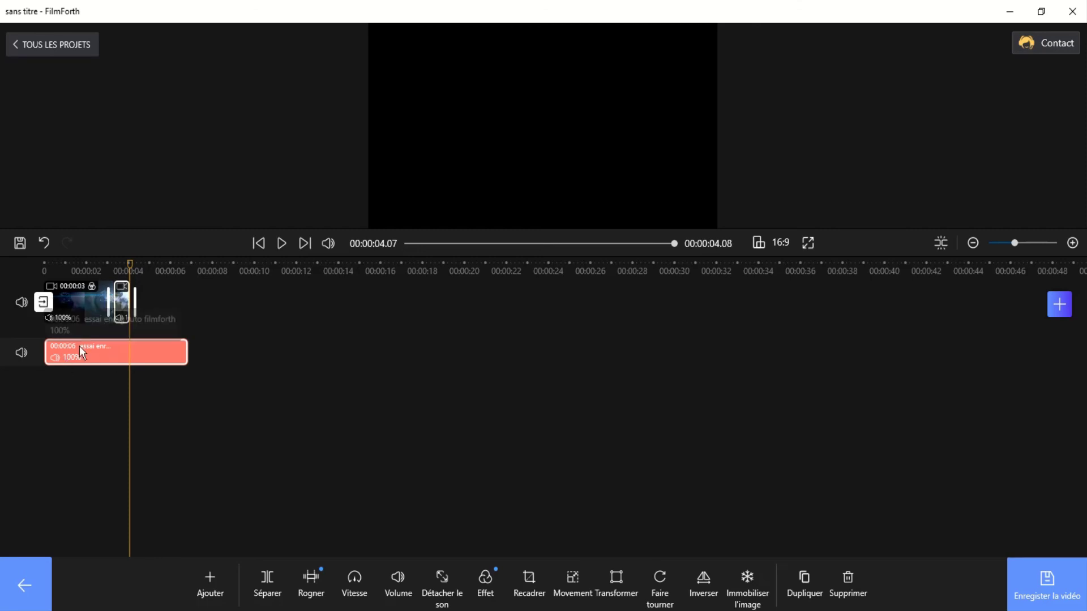
pyautogui.click(108, 362)
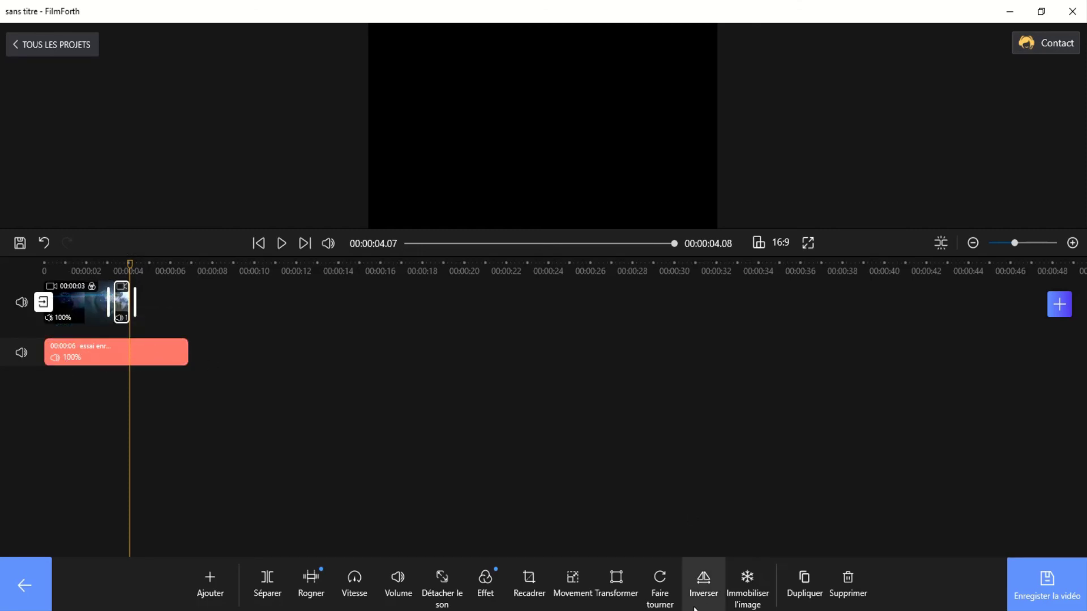
pyautogui.click(906, 610)
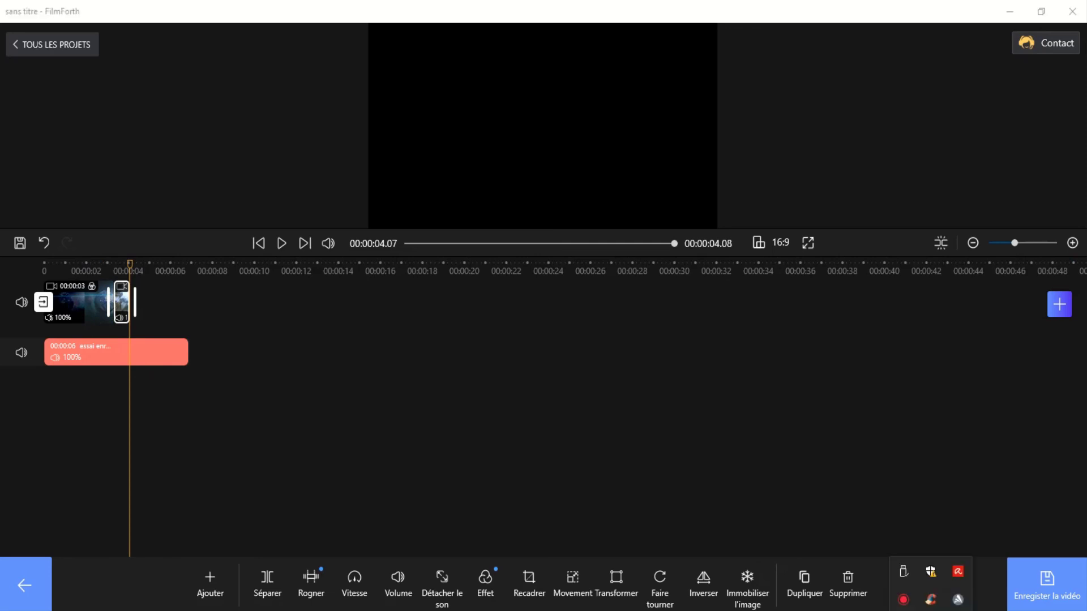
pyautogui.click(620, 520)
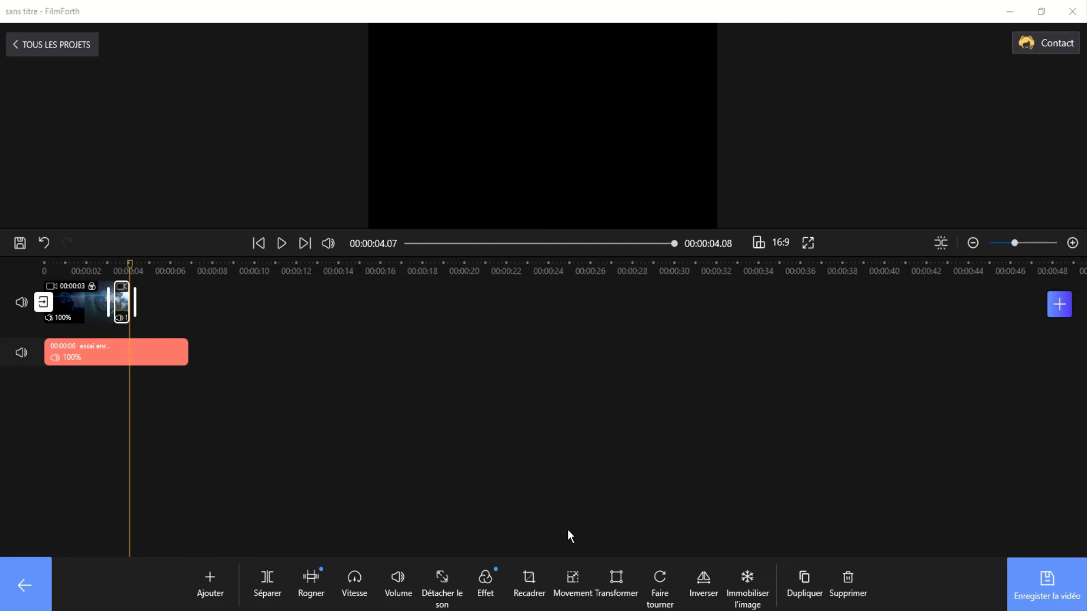